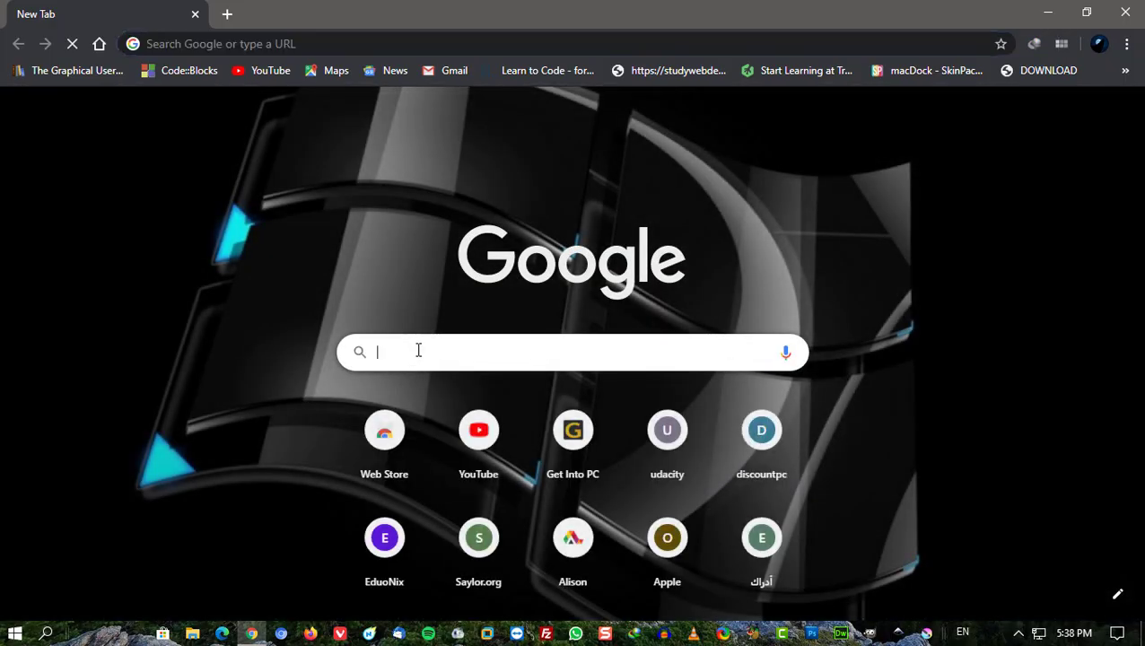
Search Google for anyburn and open the official AnyBurn website.
type("any")
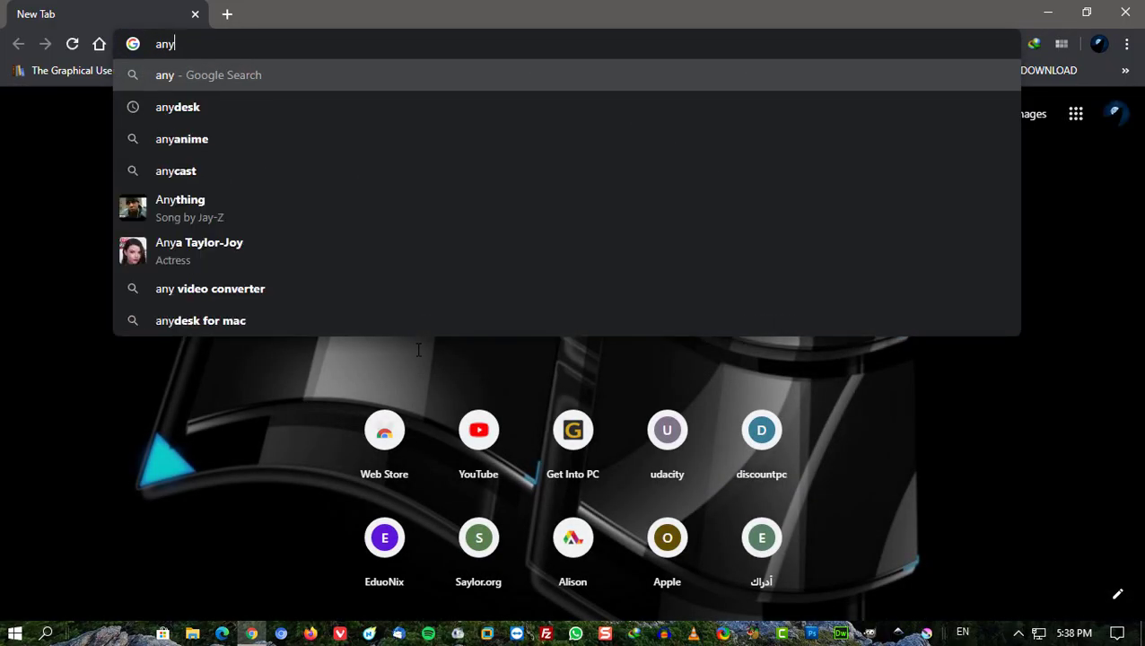
type("burn")
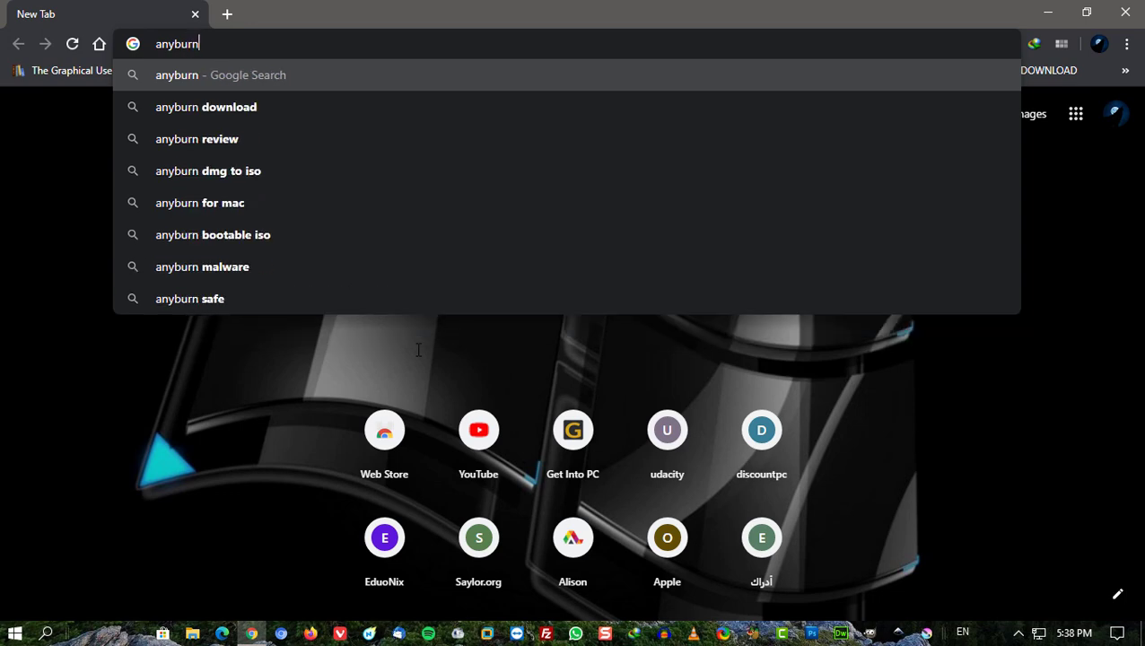
key("Return")
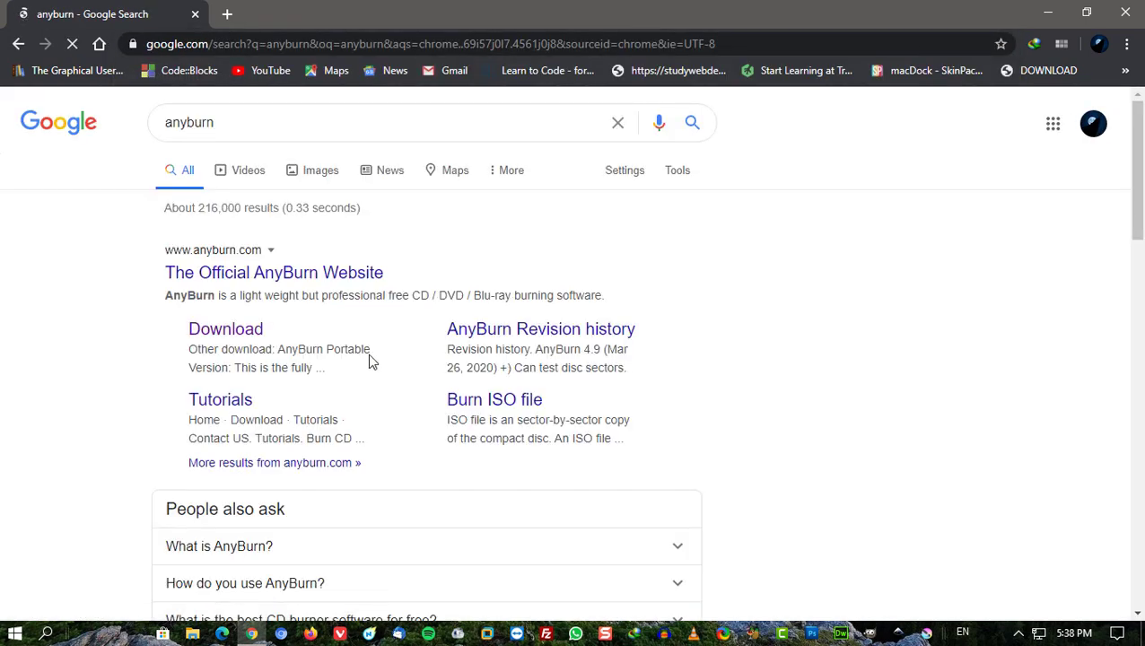
left_click(239, 277)
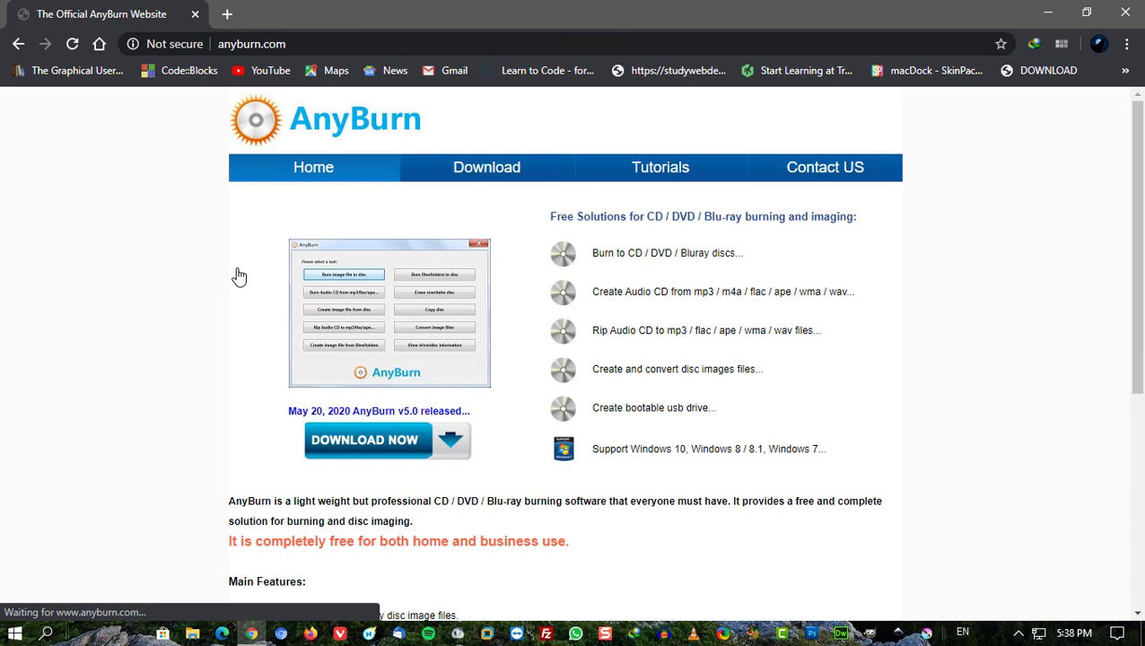
Download the AnyBurn v5.0 (64-bit) installer, adding the duplicate with a numbered file name.
left_click(375, 444)
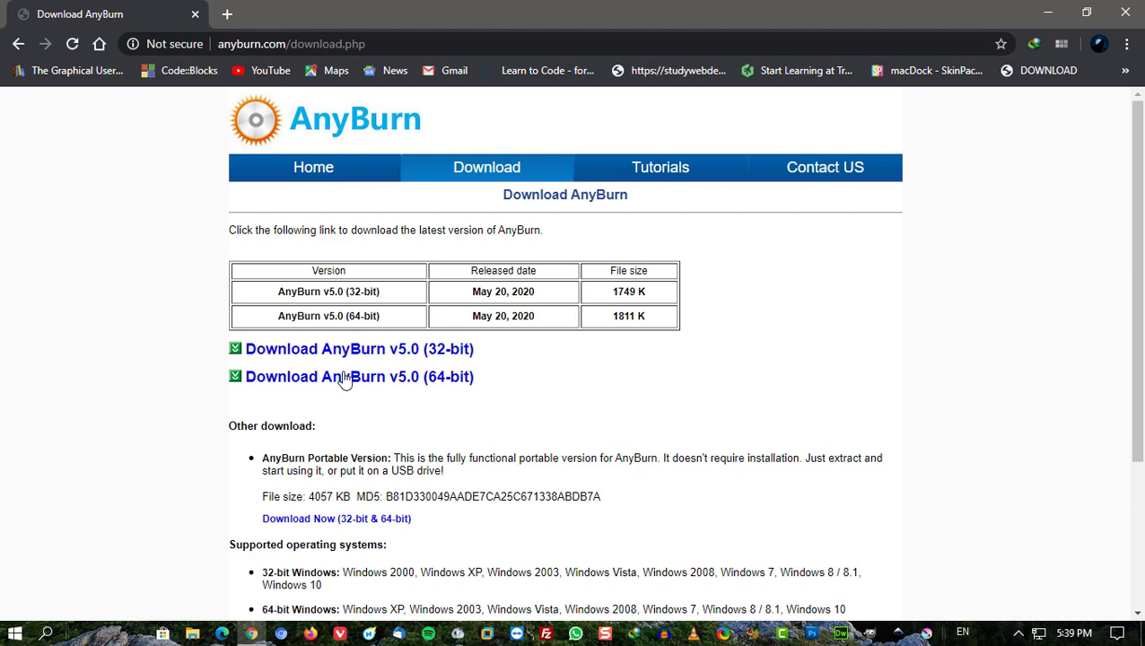
left_click(333, 377)
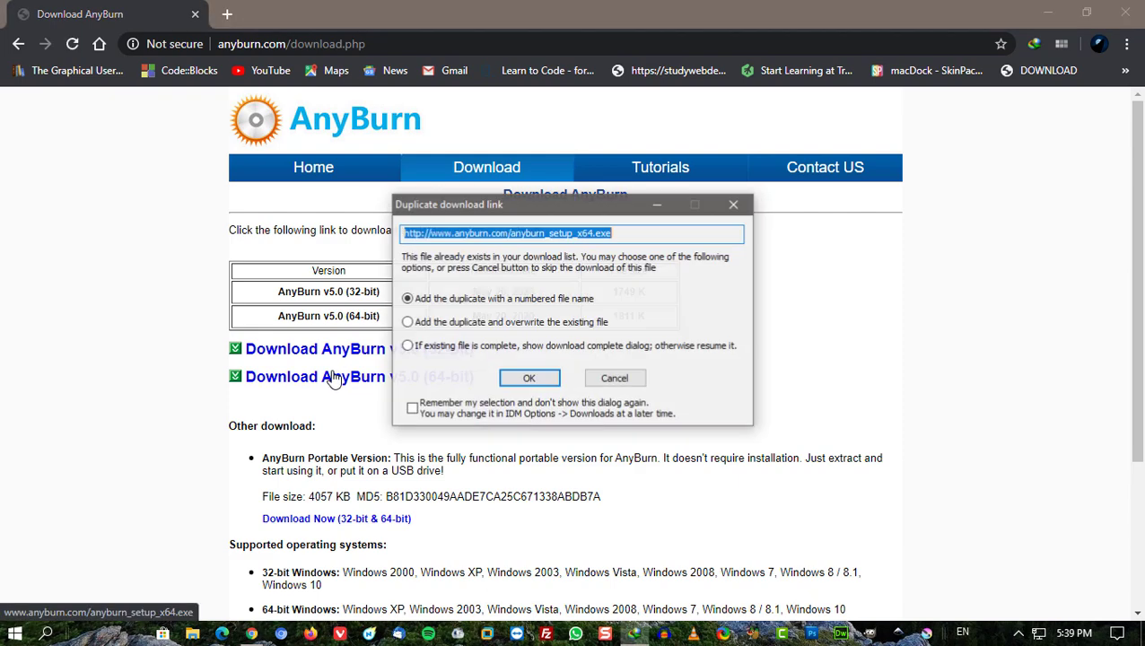
left_click(531, 378)
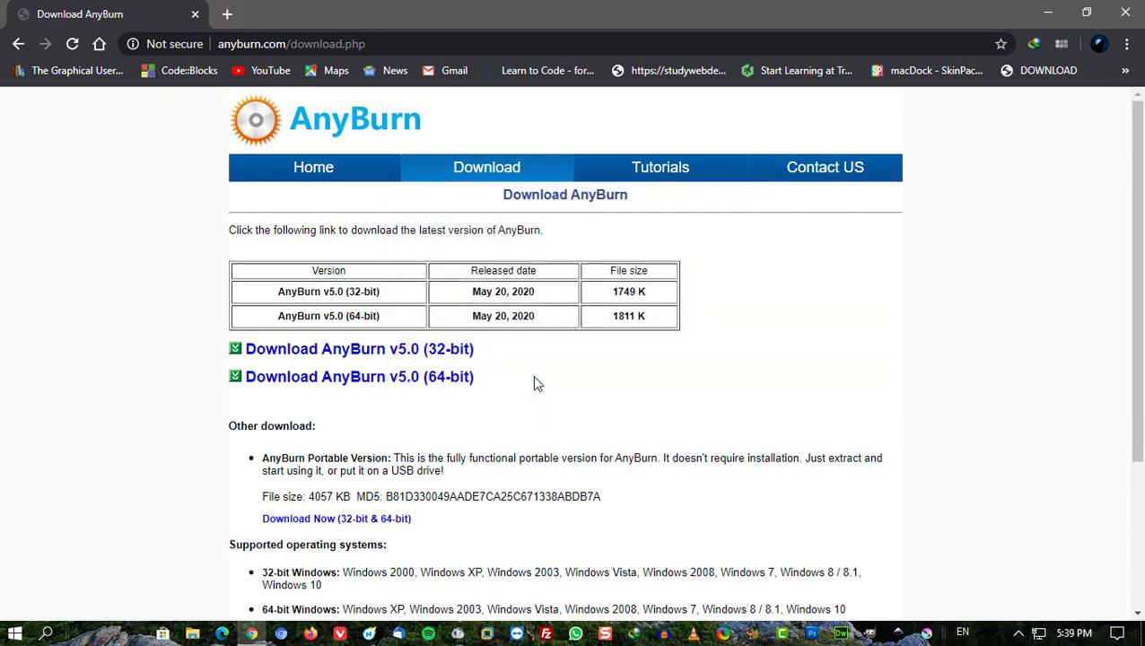
left_click(567, 395)
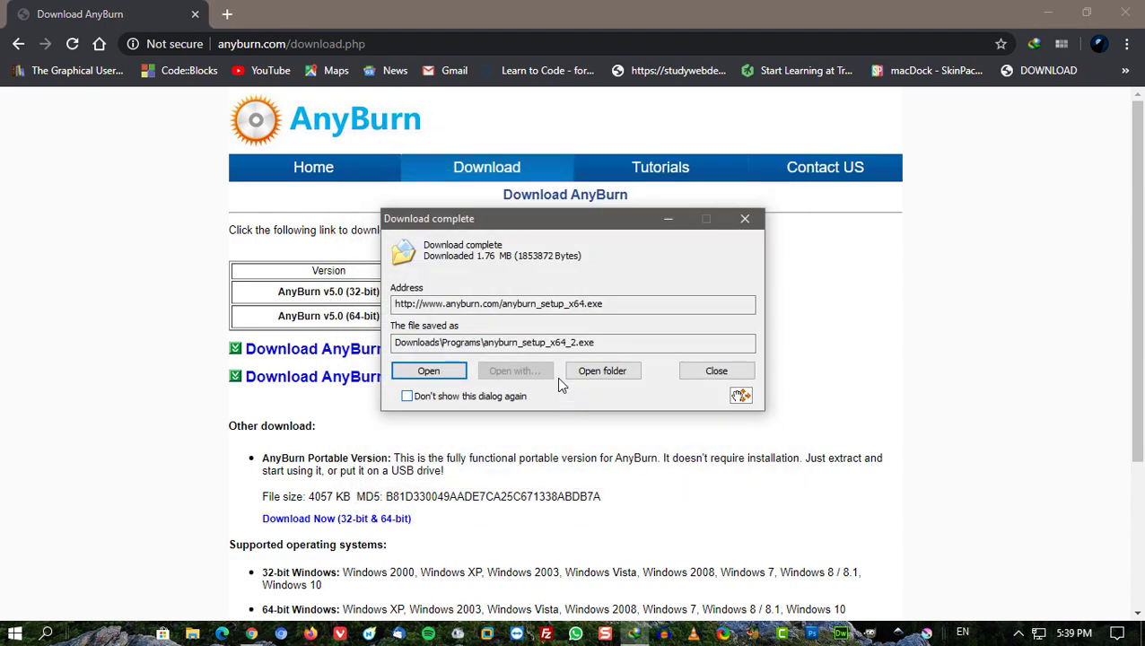
Run the downloaded installer and install AnyBurn 5.0 in C:\Program Files\AnyBurn, with a desktop icon and launch after installation.
left_click(428, 371)
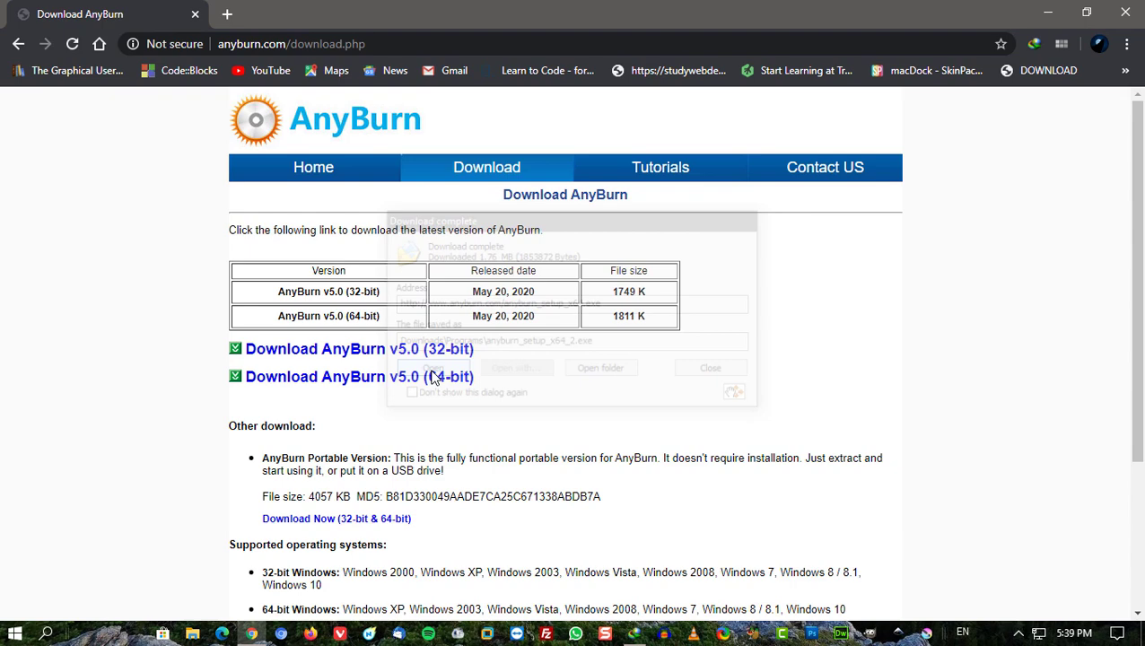
left_click(429, 371)
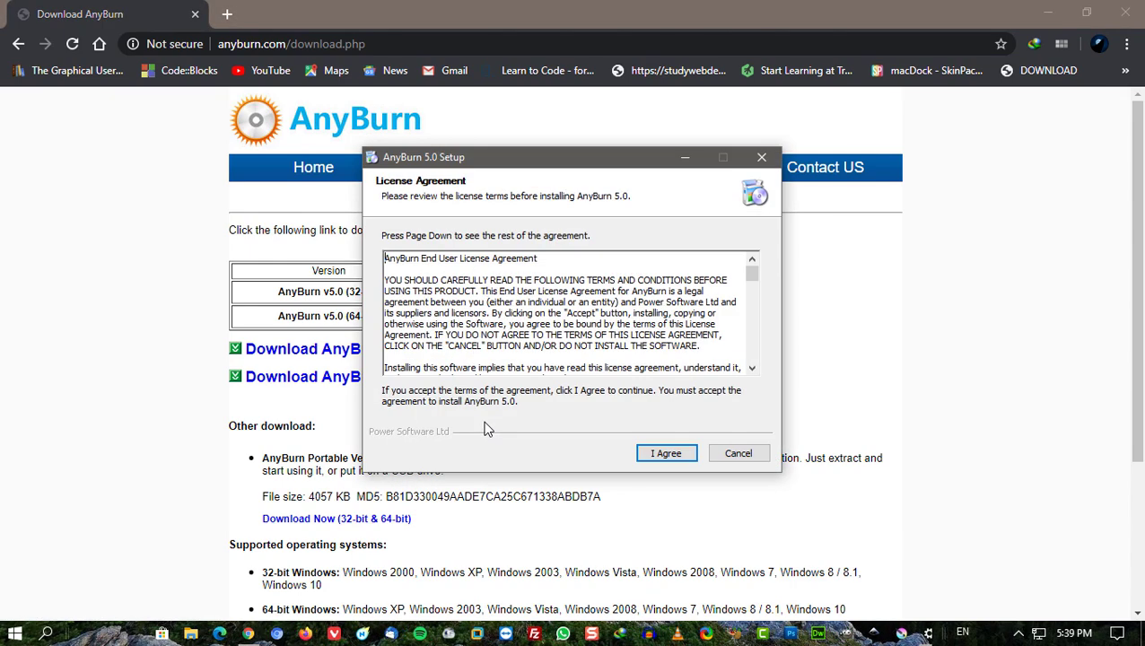
left_click(661, 451)
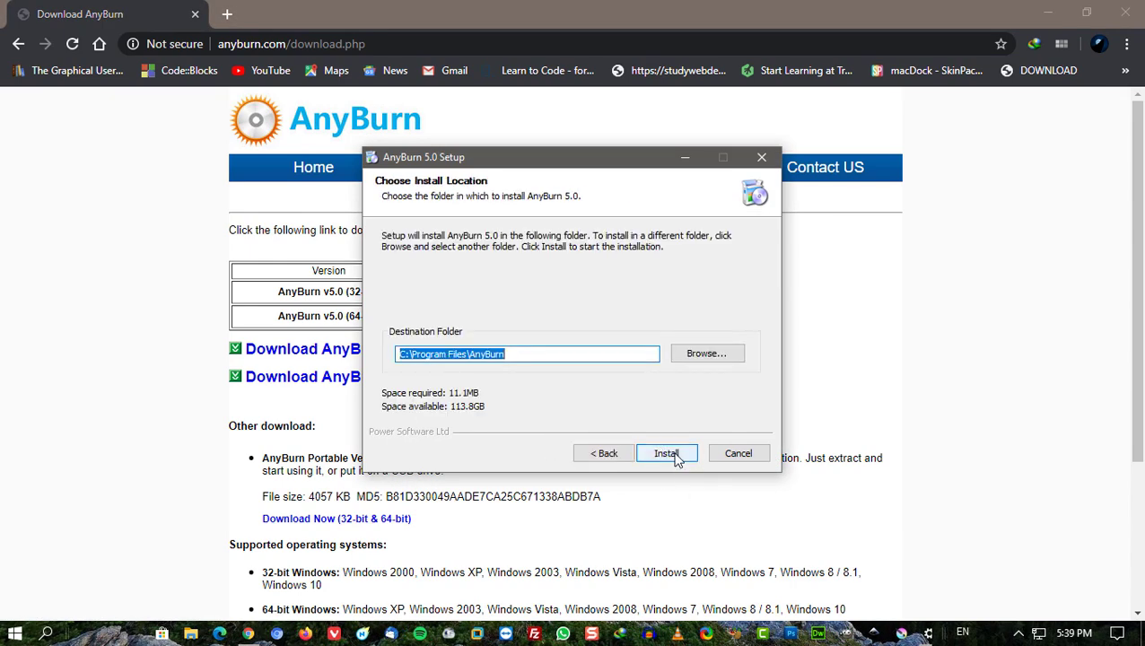
left_click(667, 452)
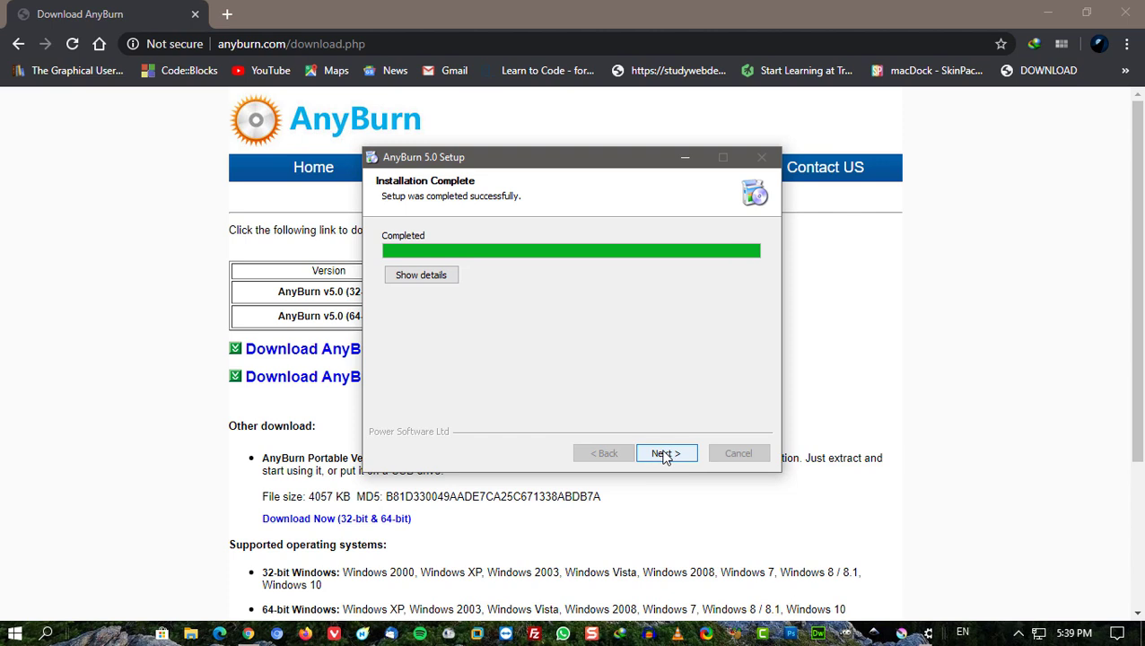
left_click(665, 454)
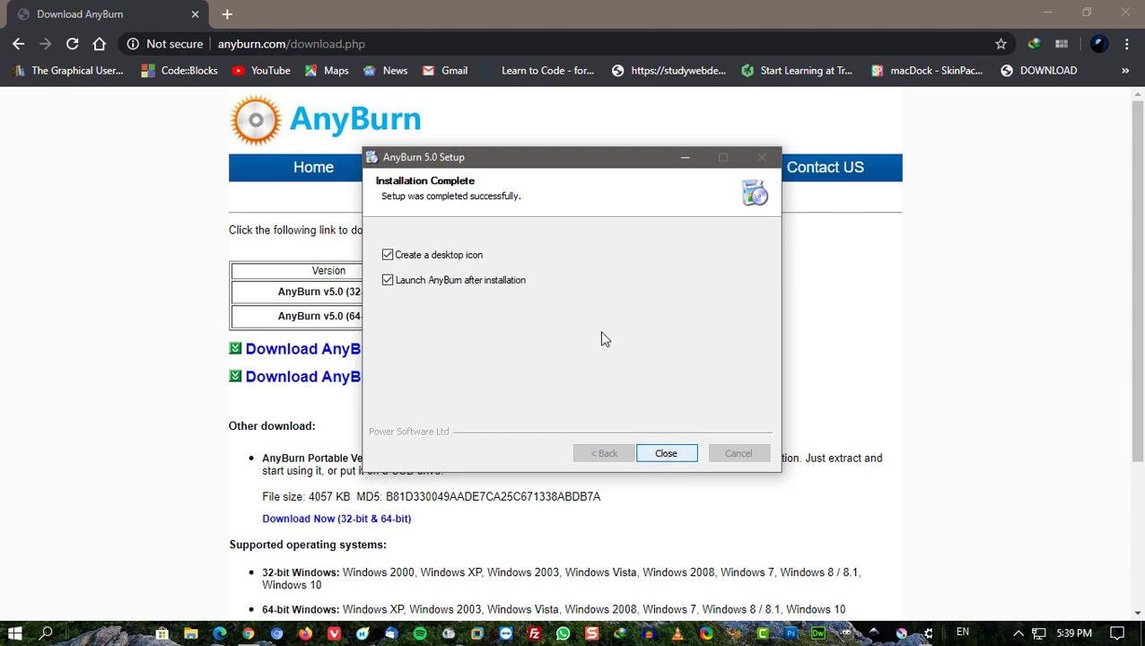
left_click(665, 453)
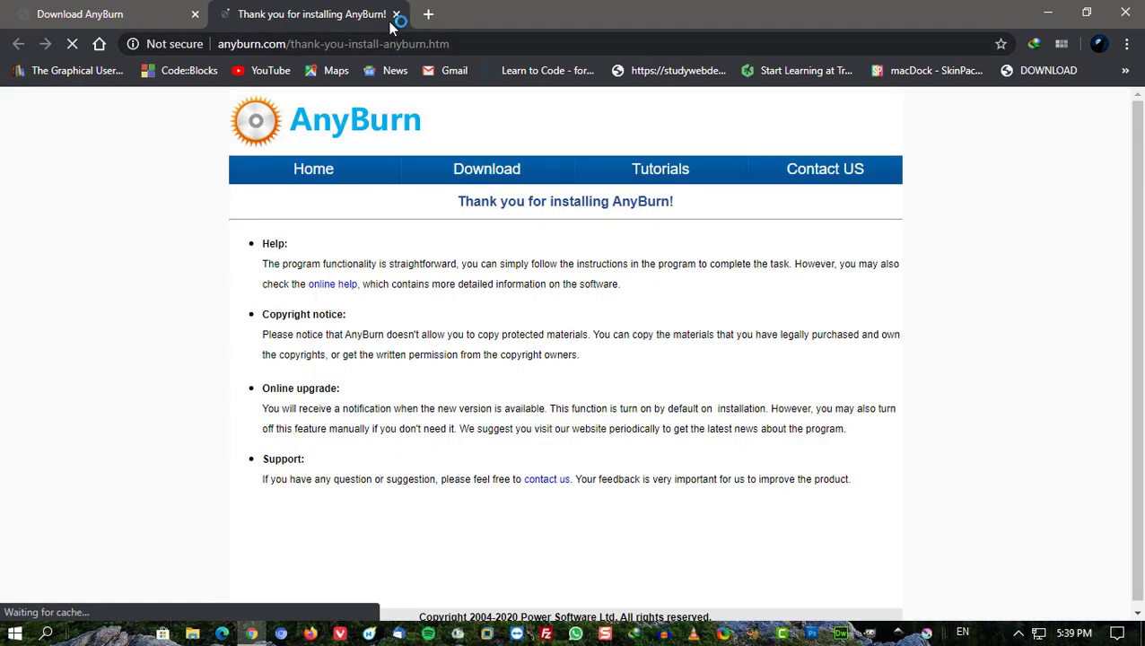
Leave the browser for AnyBurn and start creating a bootable USB drive as administrator.
left_click(396, 14)
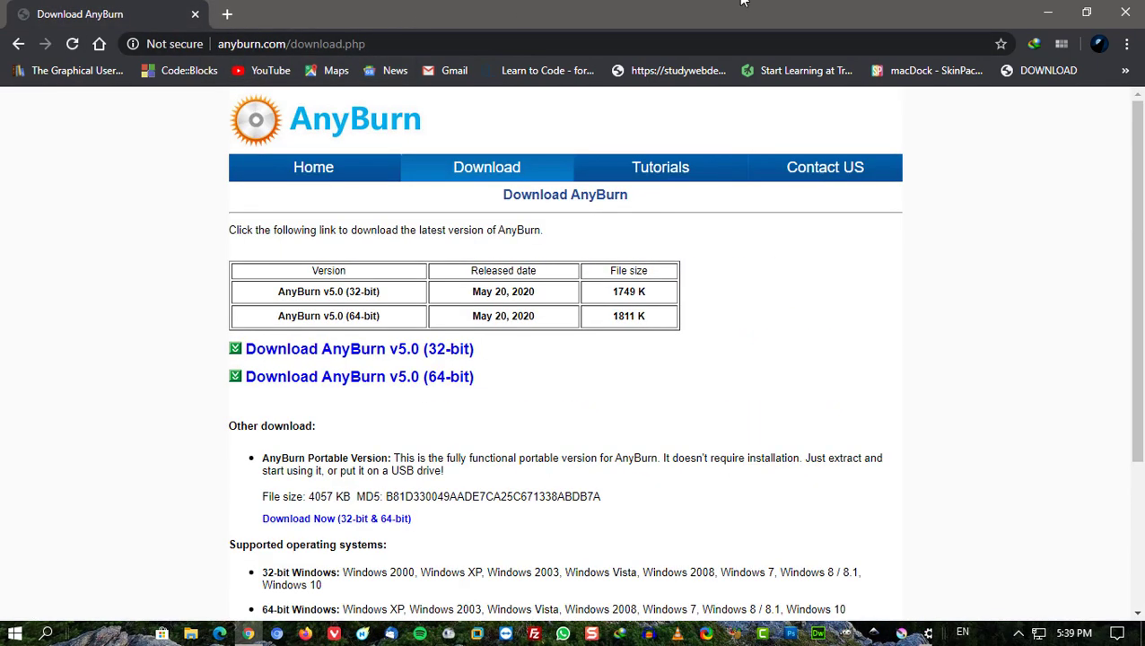
left_click(1049, 13)
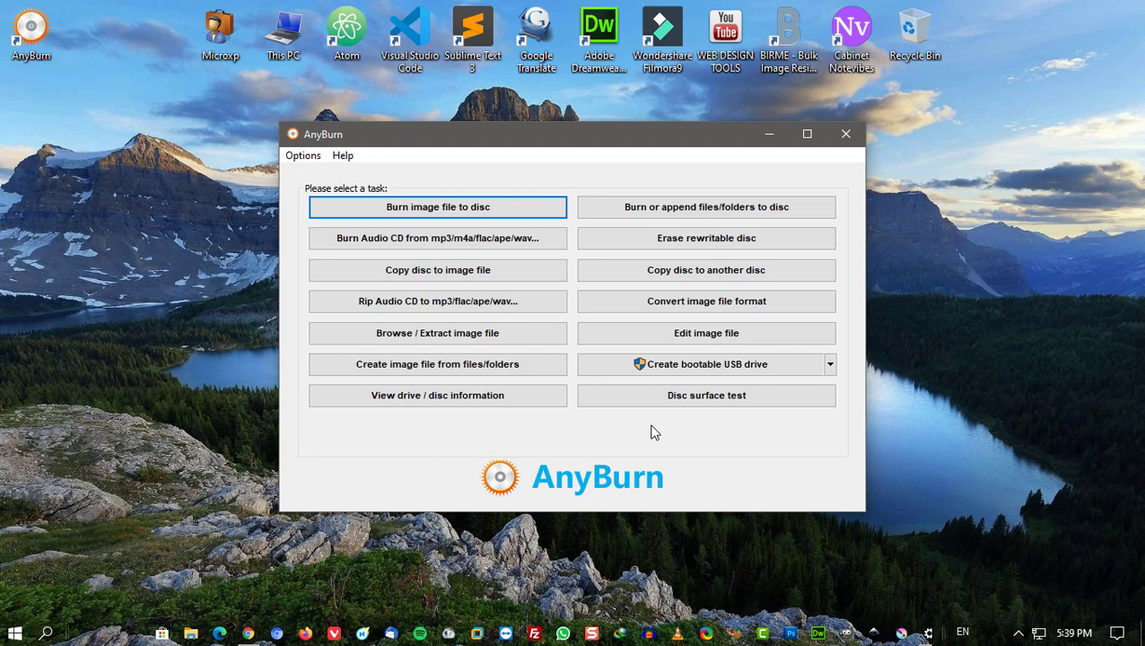
left_click(682, 364)
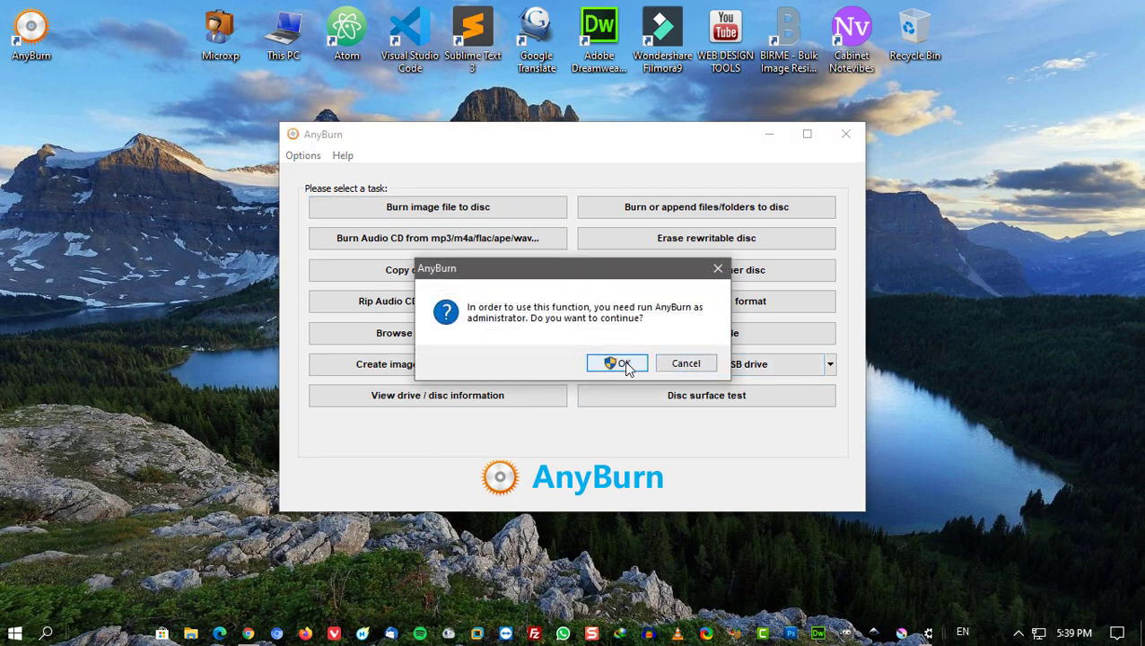
left_click(622, 363)
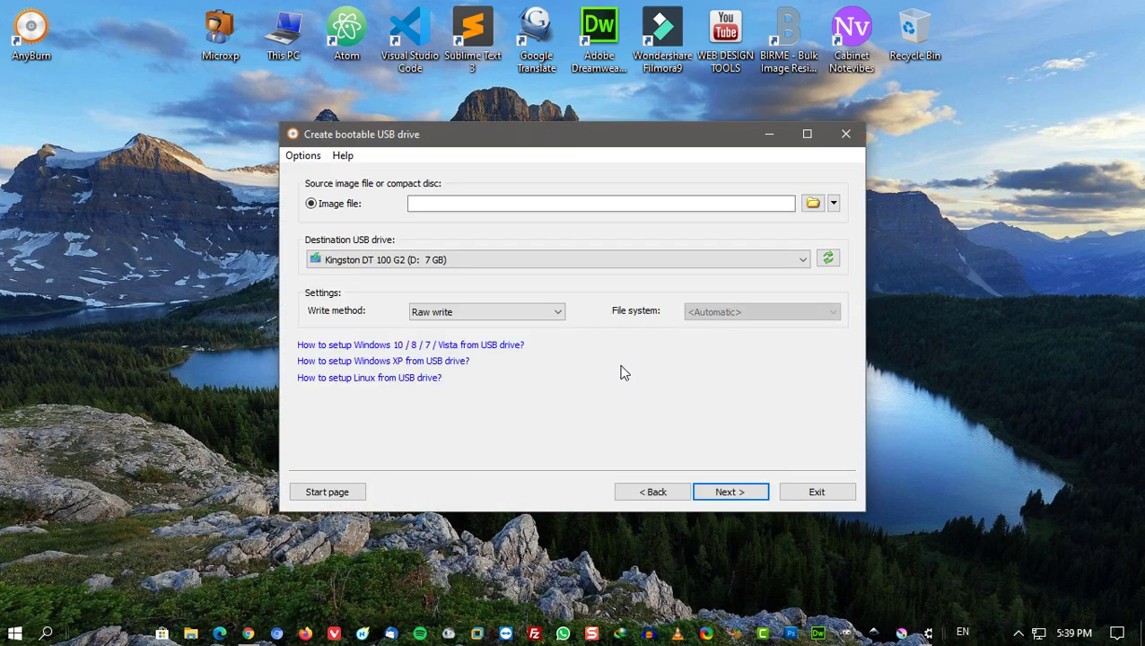
Load the win_10_vl_aio_1903.18362.113.2019_May image from E:\Operating Syetems HDD\Windows 10 & WinPe as the source image file.
left_click(813, 204)
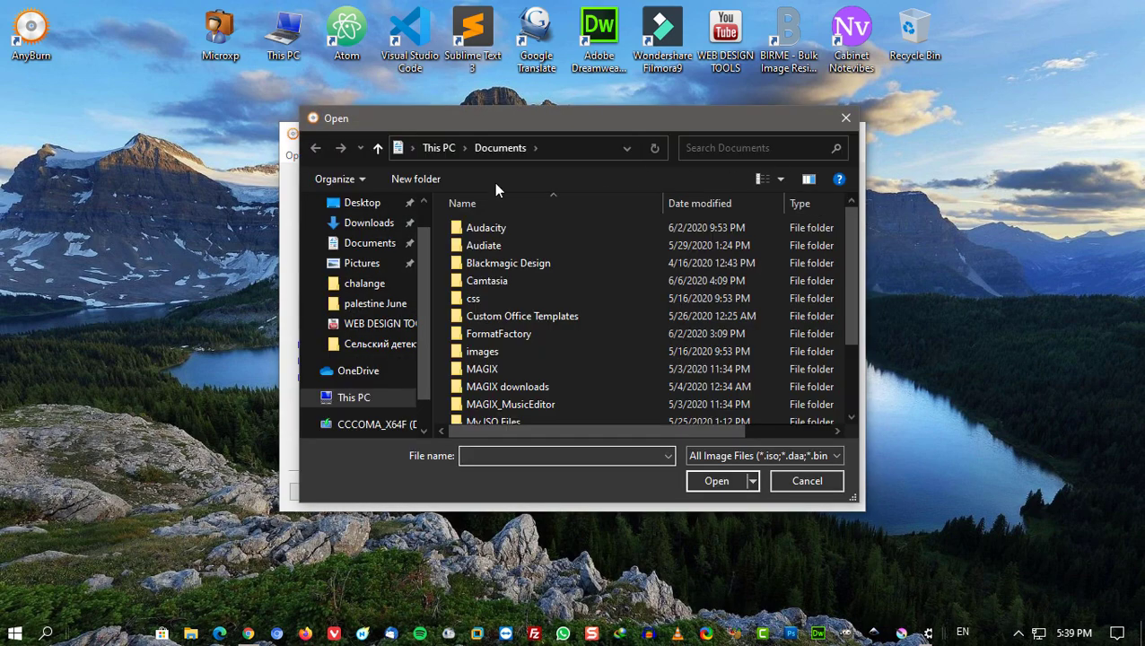
left_click(353, 396)
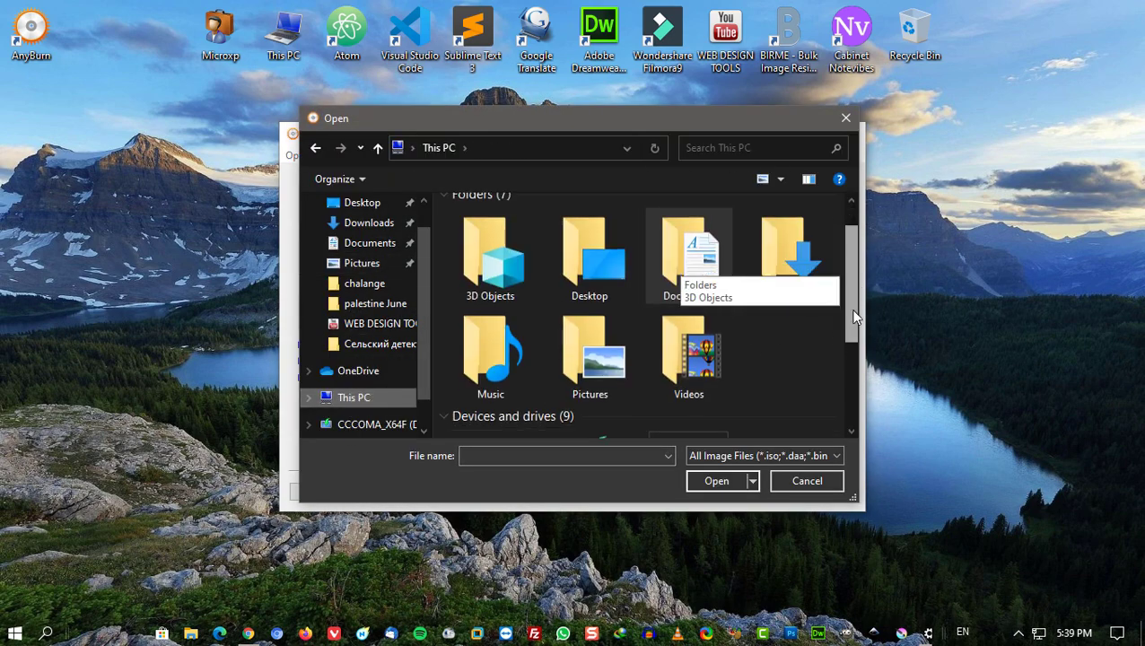
scroll(847, 358, "down", 3)
double_click(696, 278)
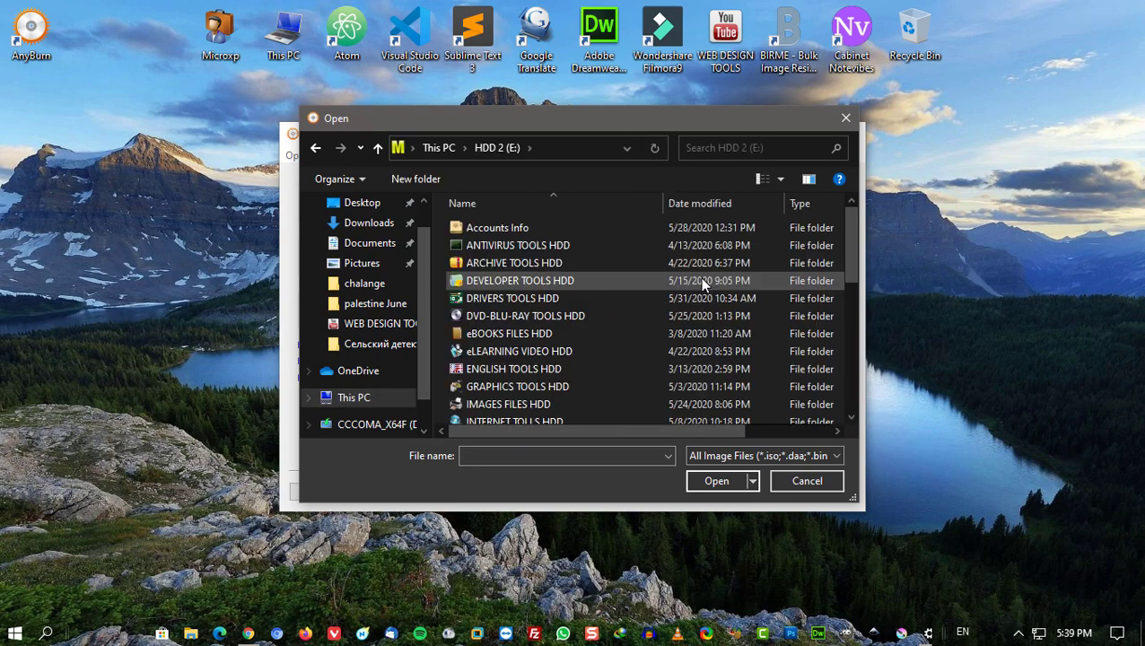
left_click(773, 179)
left_click(818, 74)
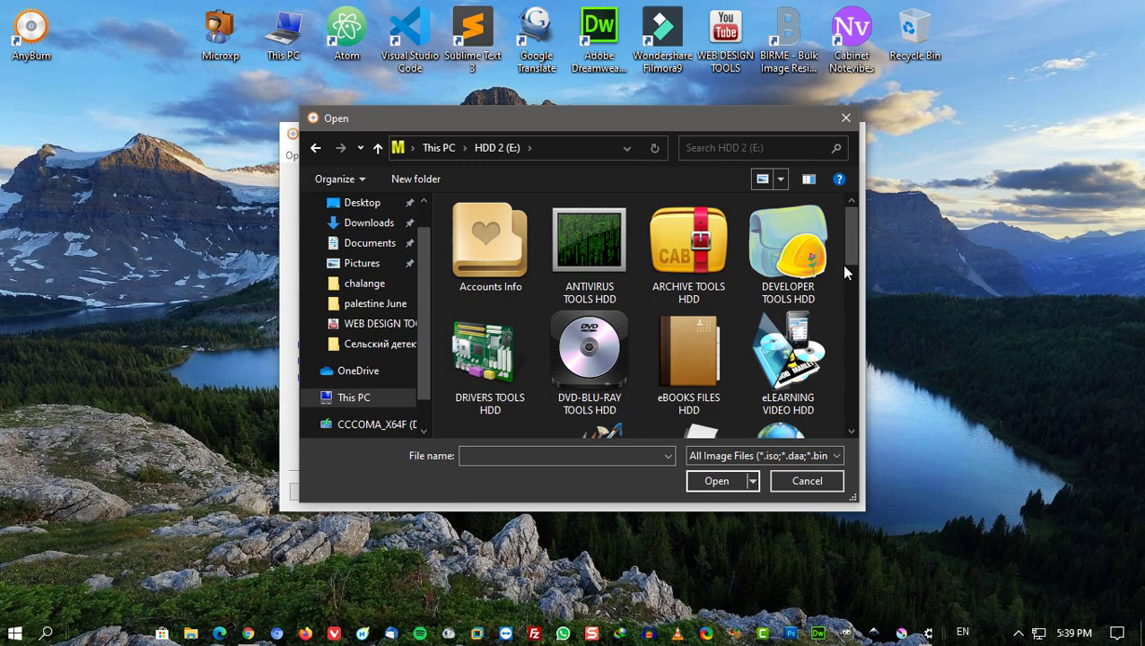
left_click_drag(844, 262, 854, 355)
double_click(574, 303)
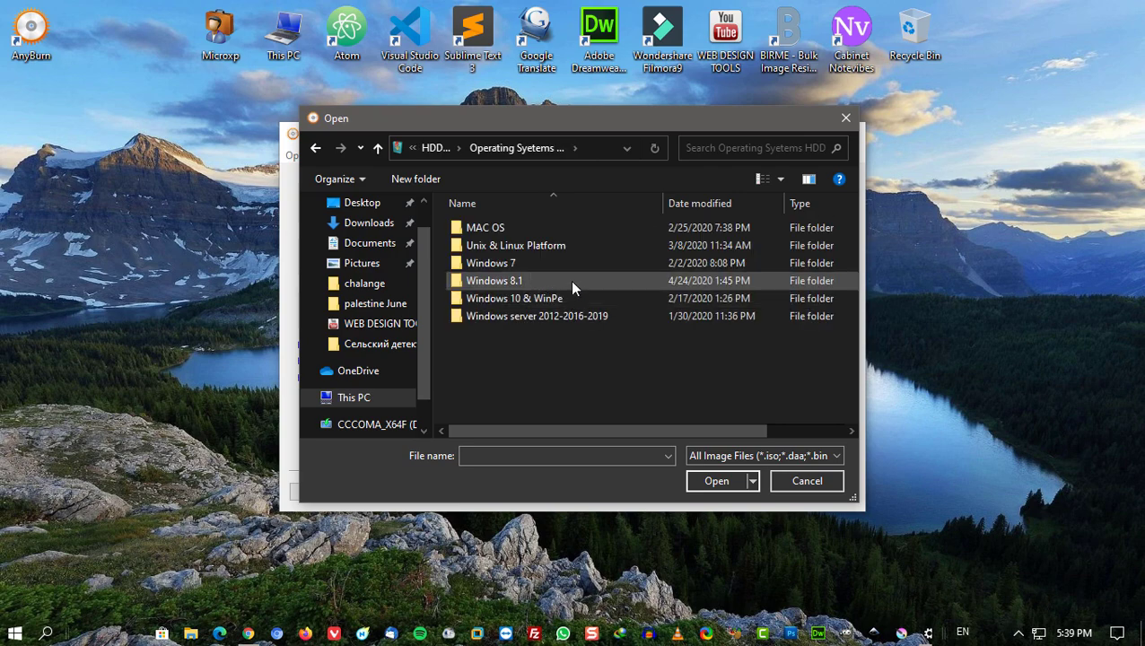
double_click(509, 288)
left_click(522, 284)
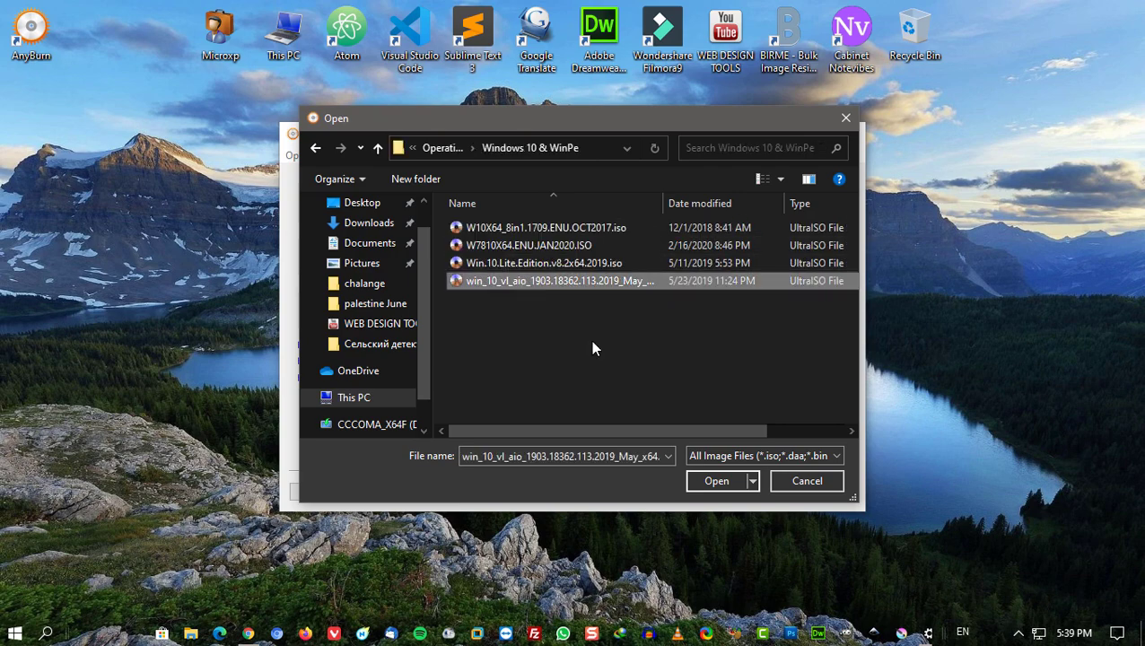
left_click(716, 480)
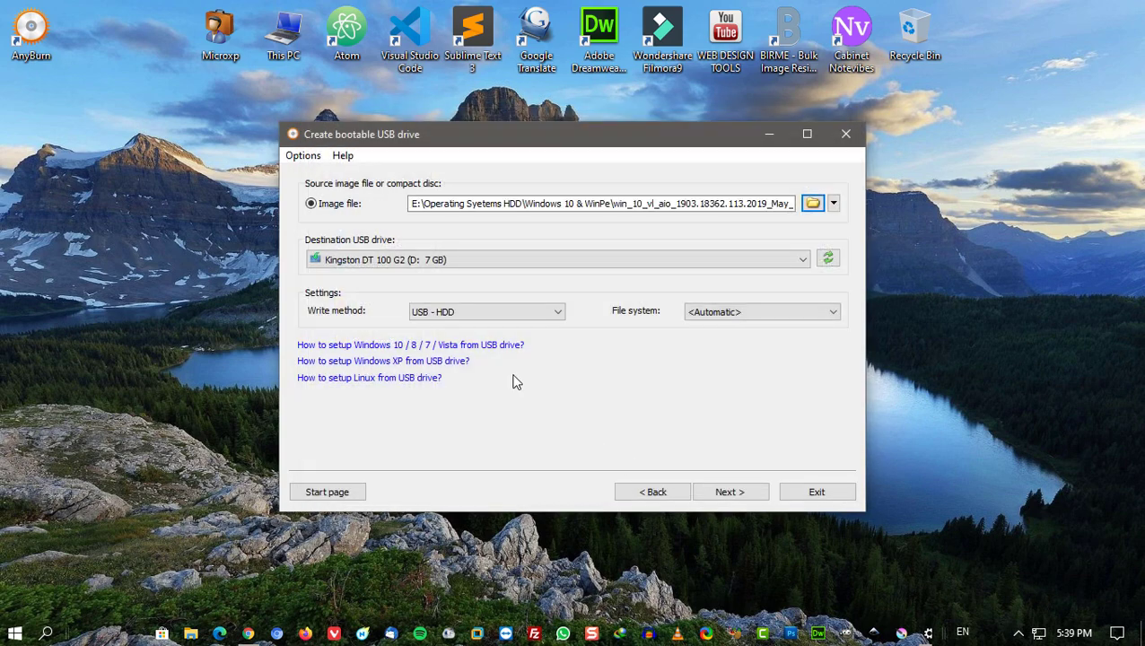
Write the image to the Kingston DT 100 G2 USB drive, accepting that its data is overwritten, and exit AnyBurn.
left_click(731, 490)
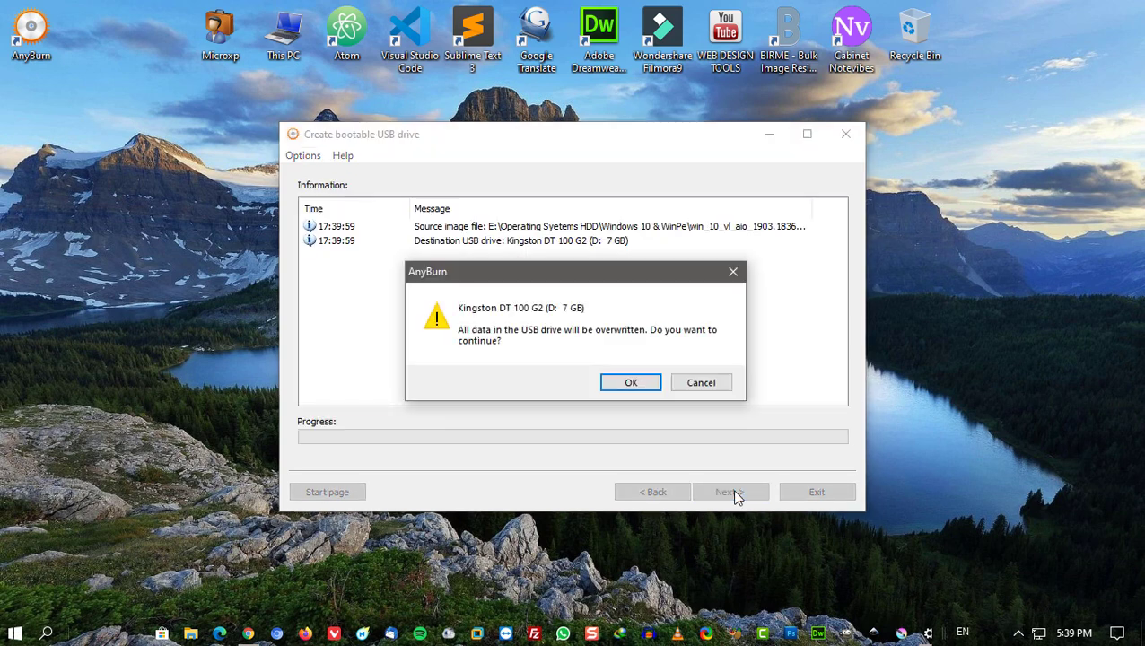
left_click(631, 383)
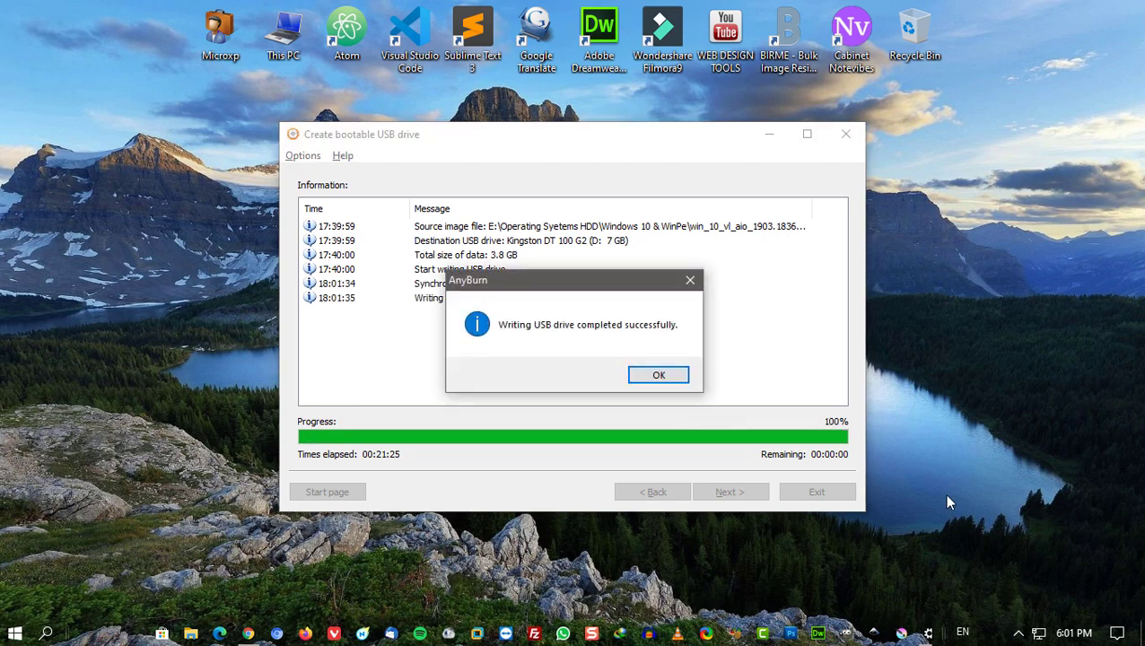
left_click(658, 376)
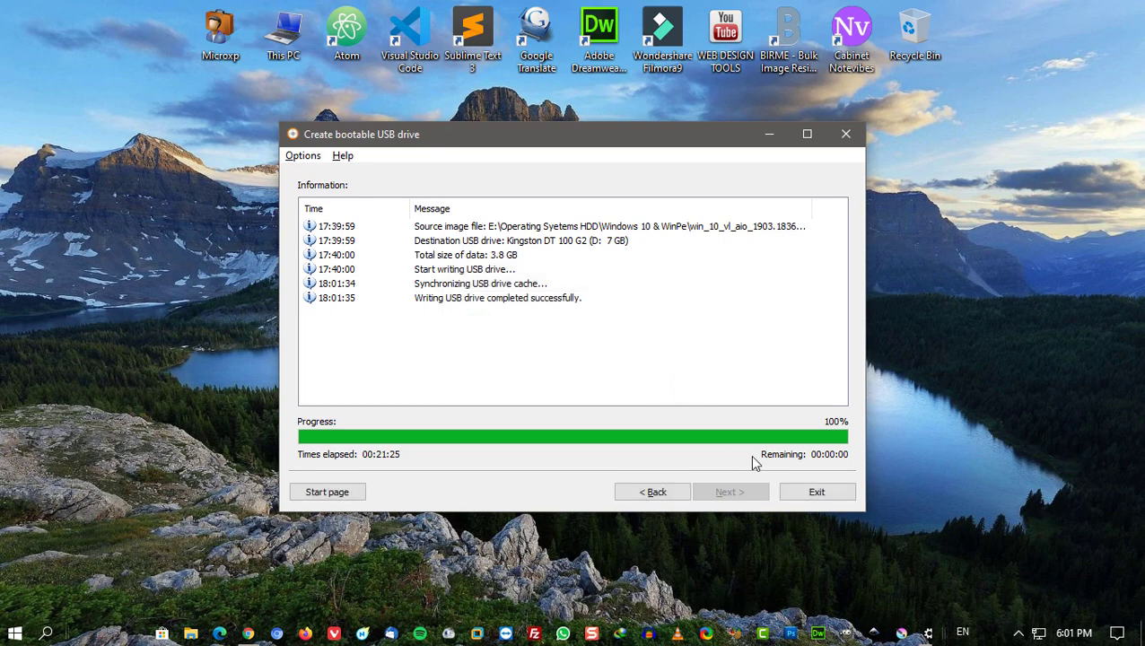
left_click(817, 493)
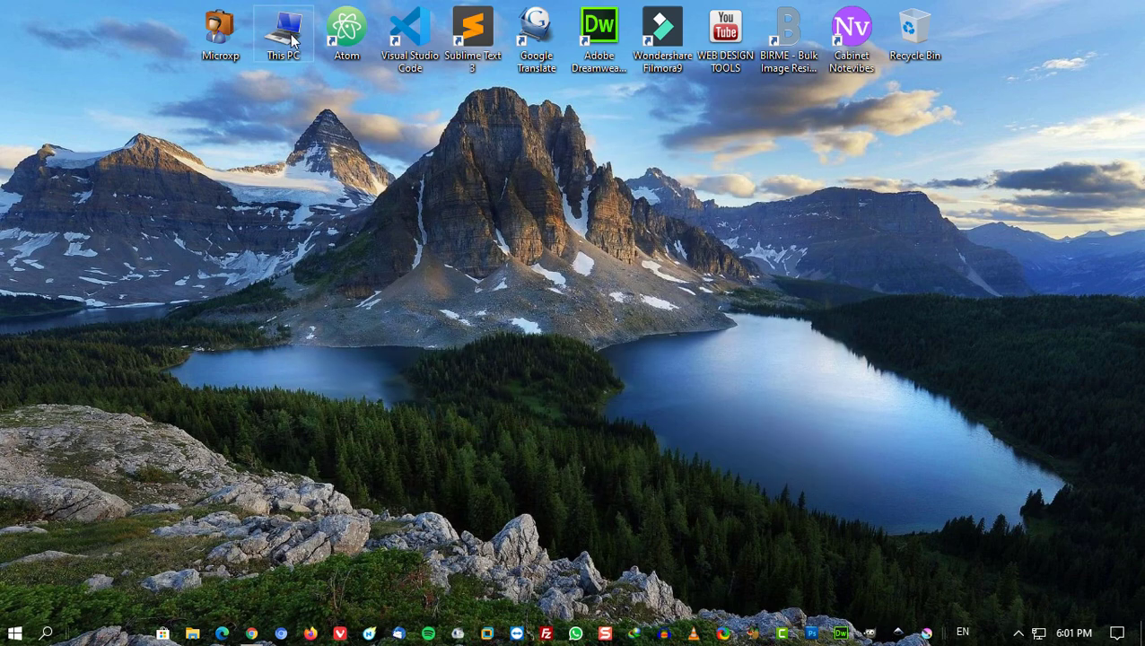
Examine the files written to the CCCOMA_X64F (D:) USB drive in File Explorer and close the window.
double_click(290, 38)
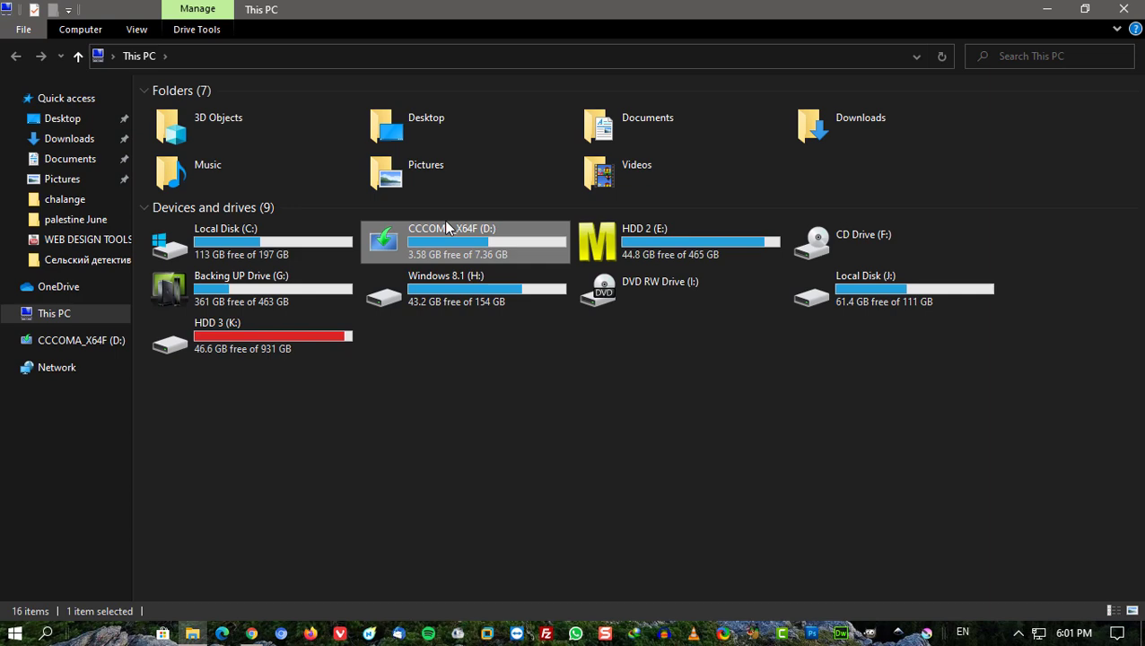
double_click(446, 227)
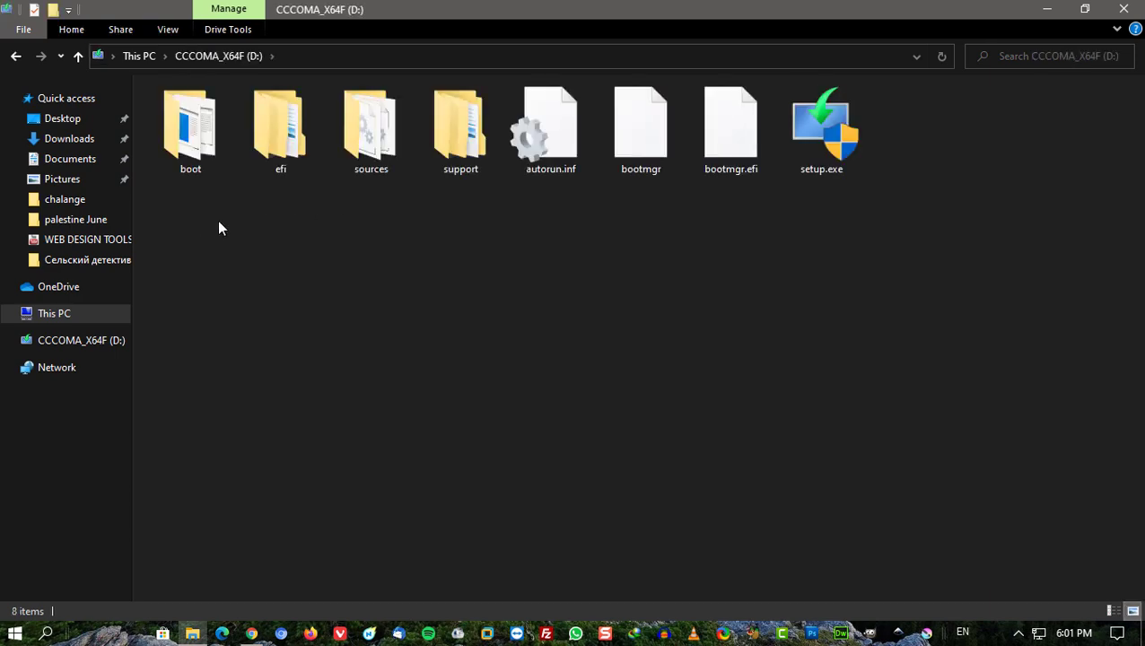
left_click_drag(152, 221, 924, 132)
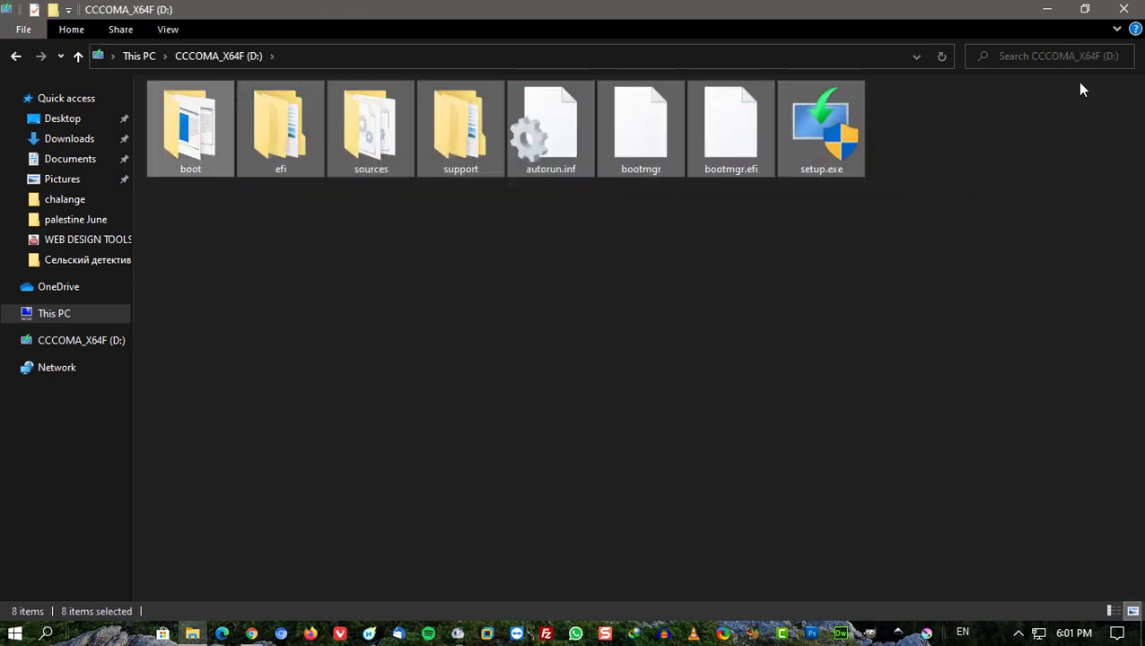
left_click(1132, 9)
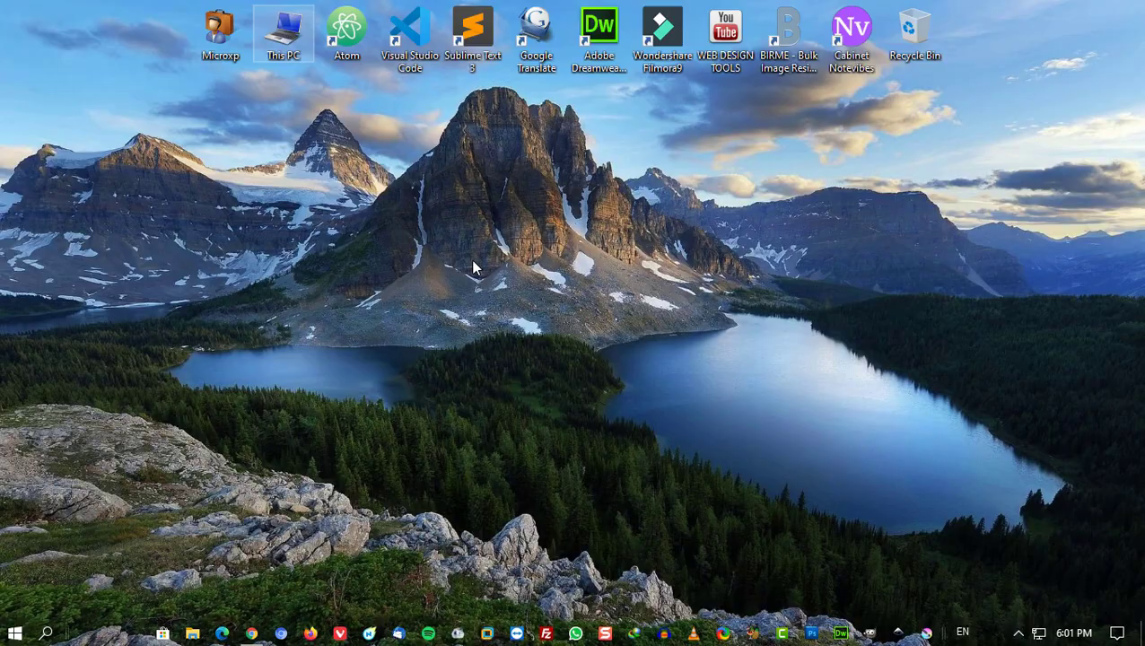